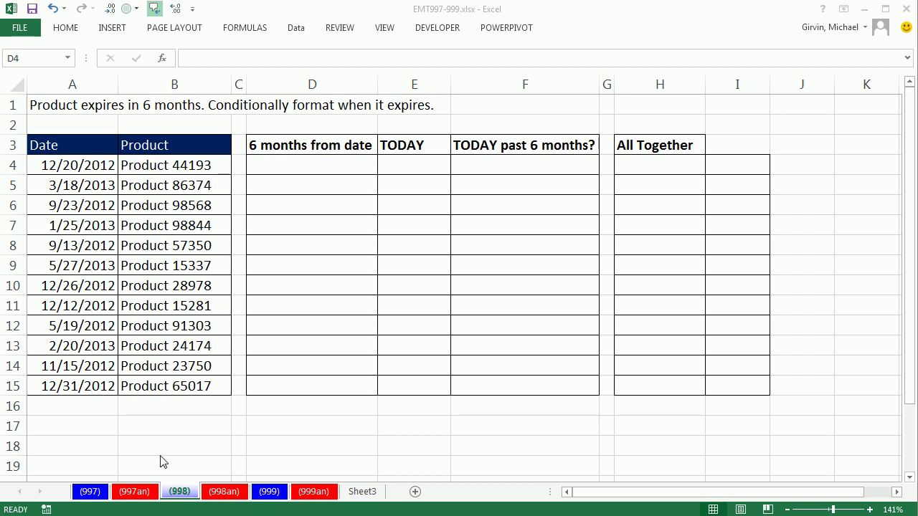
{"action": "left_click", "coordinate": [456, 16]}
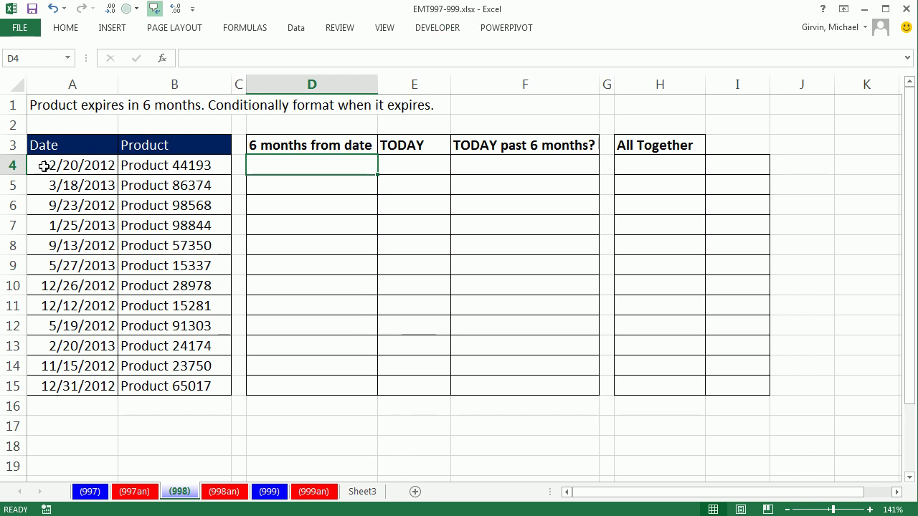
{"action": "left_click_drag", "start_coordinate": [44, 167], "coordinate": [172, 386]}
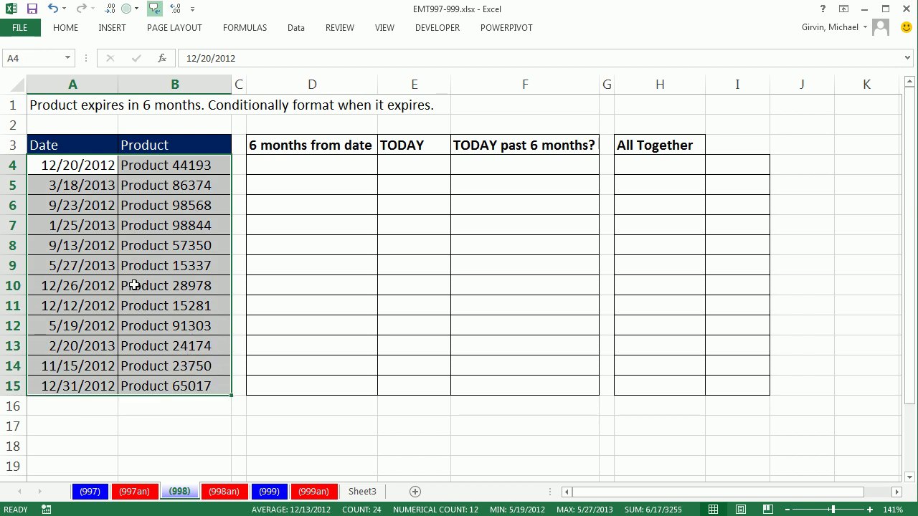
{"action": "left_click", "coordinate": [53, 206]}
{"action": "left_click_drag", "start_coordinate": [54, 206], "coordinate": [161, 204]}
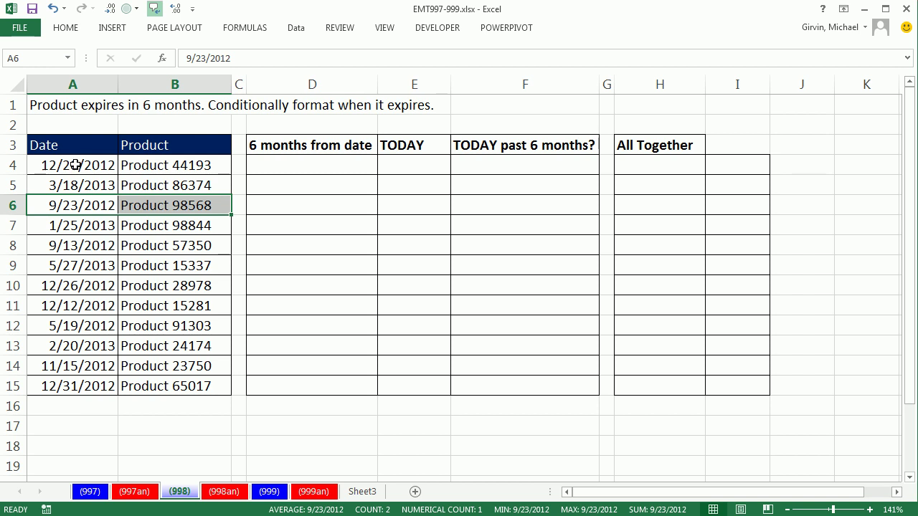
{"action": "left_click_drag", "start_coordinate": [74, 164], "coordinate": [77, 385]}
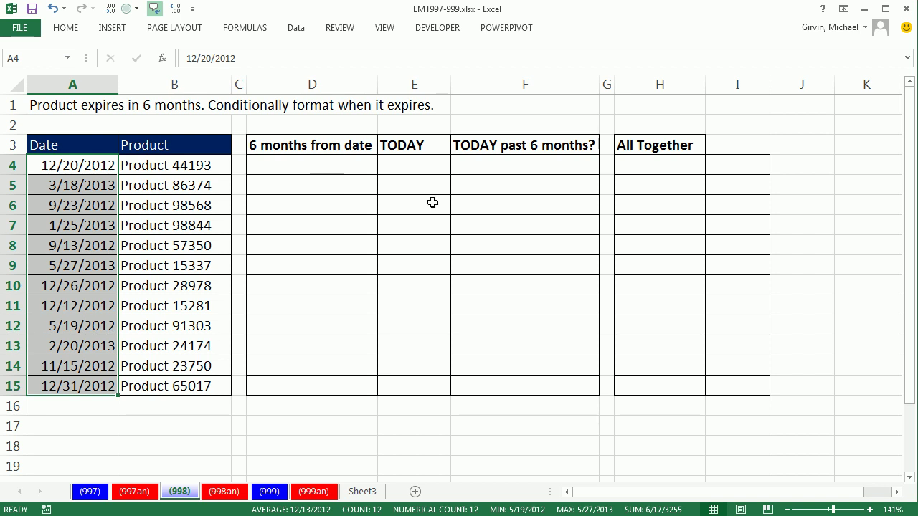
Fill D4:D15 with =EDATE(A4,6) to calculate the date six months after each product's date.
{"action": "left_click", "coordinate": [325, 165]}
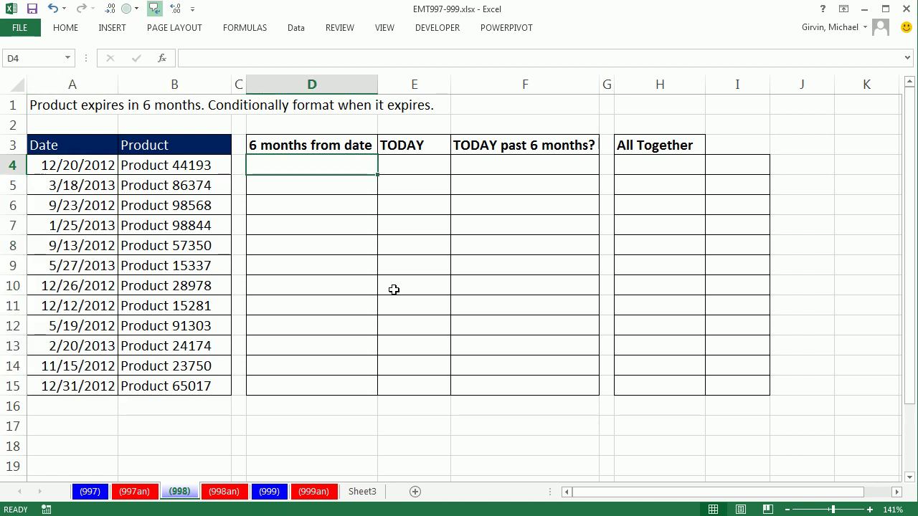
{"action": "type", "text": "=ed"}
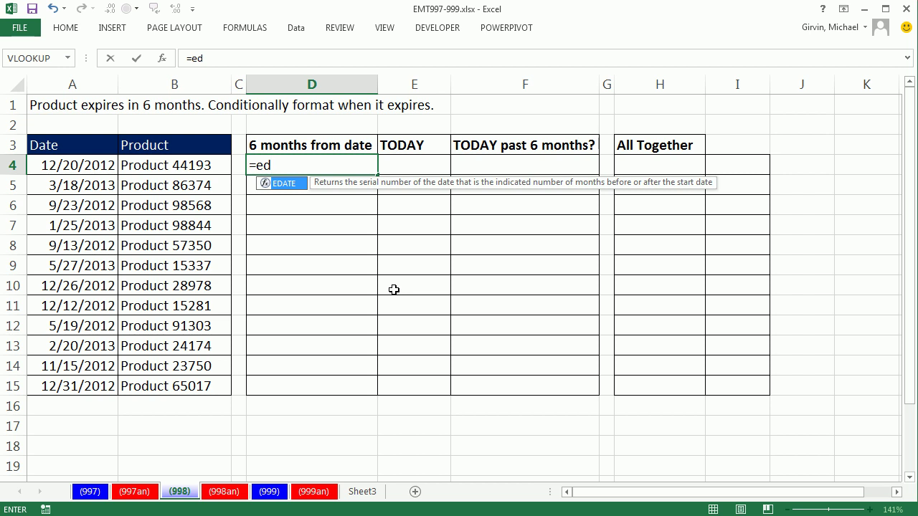
{"action": "key", "text": "Tab"}
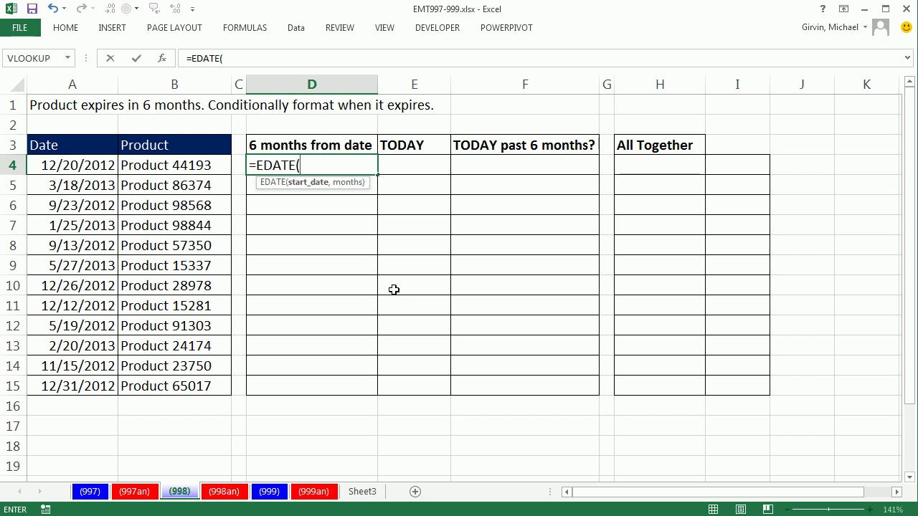
{"action": "left_click", "coordinate": [61, 165]}
{"action": "type", "text": ","}
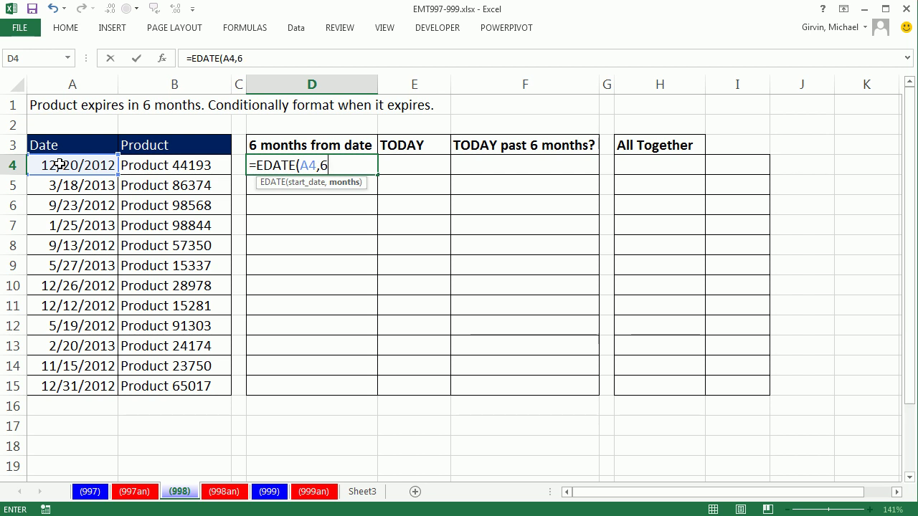
{"action": "type", "text": "6)"}
{"action": "key", "text": "ctrl+Return"}
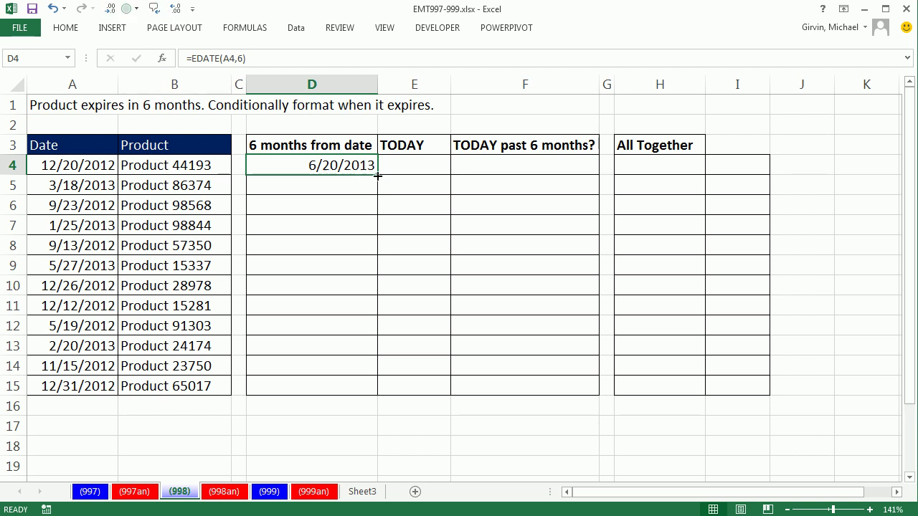
{"action": "left_click_drag", "start_coordinate": [378, 176], "coordinate": [366, 396]}
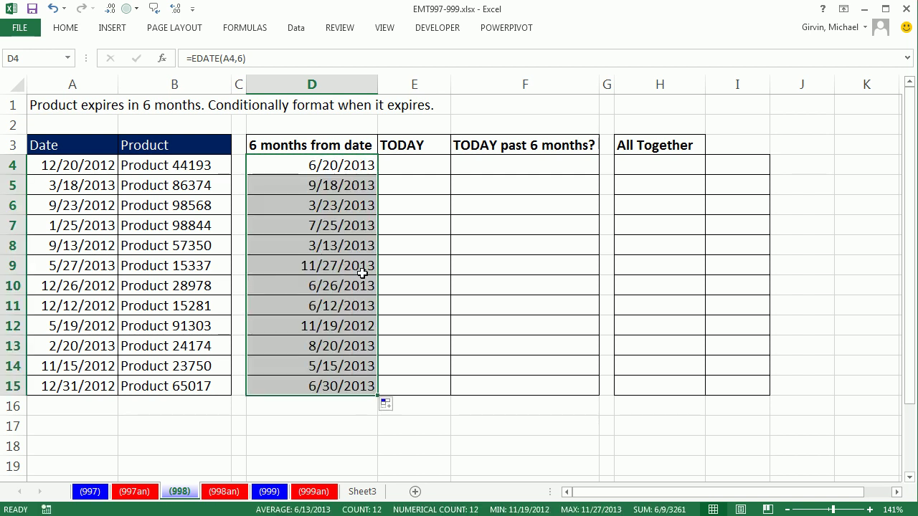
Fill the TODAY column, E4:E15, with the current date using =TODAY().
{"action": "left_click", "coordinate": [419, 163]}
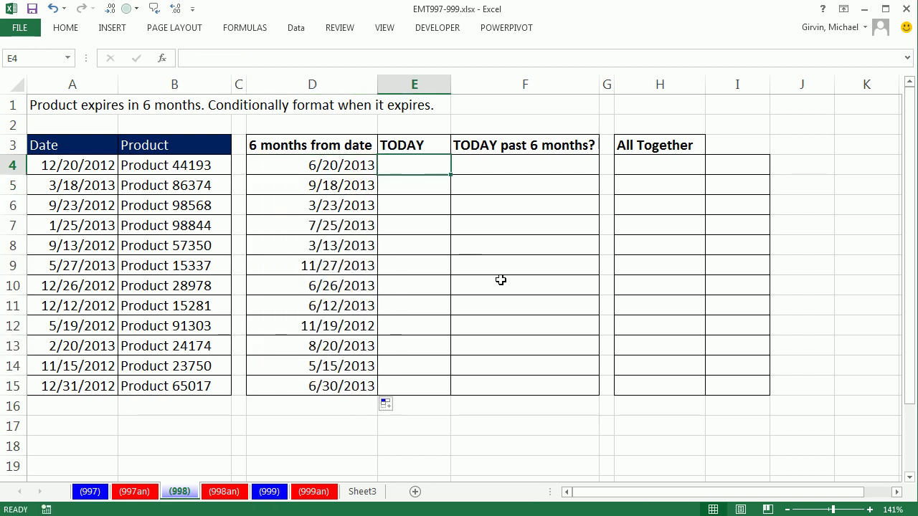
{"action": "type", "text": "=tod"}
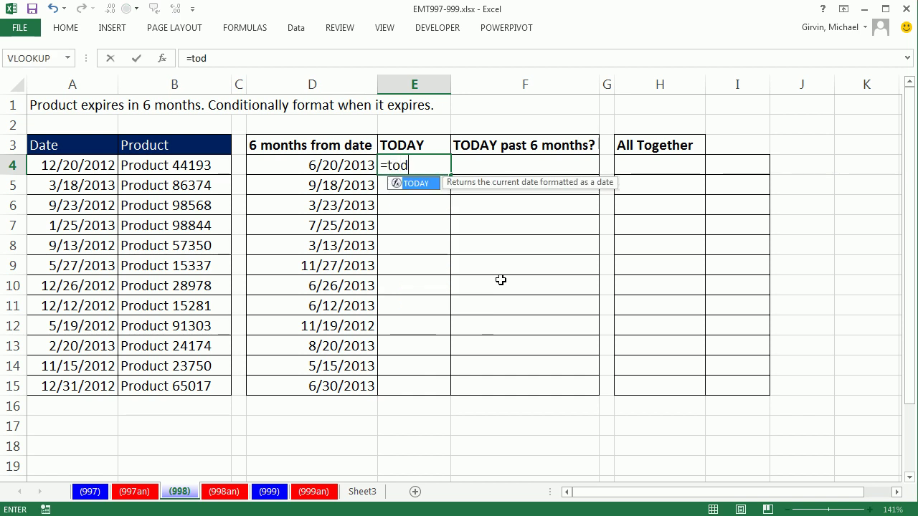
{"action": "key", "text": "Tab"}
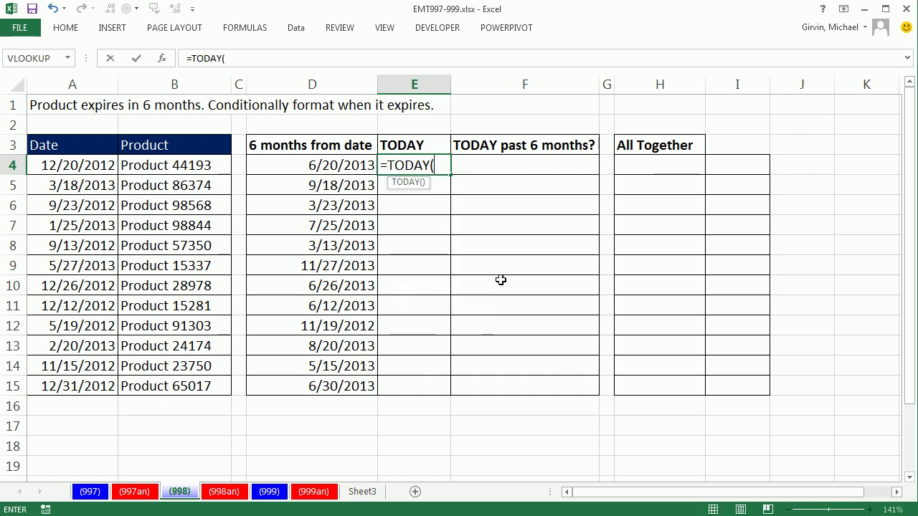
{"action": "key", "text": "ctrl+Return"}
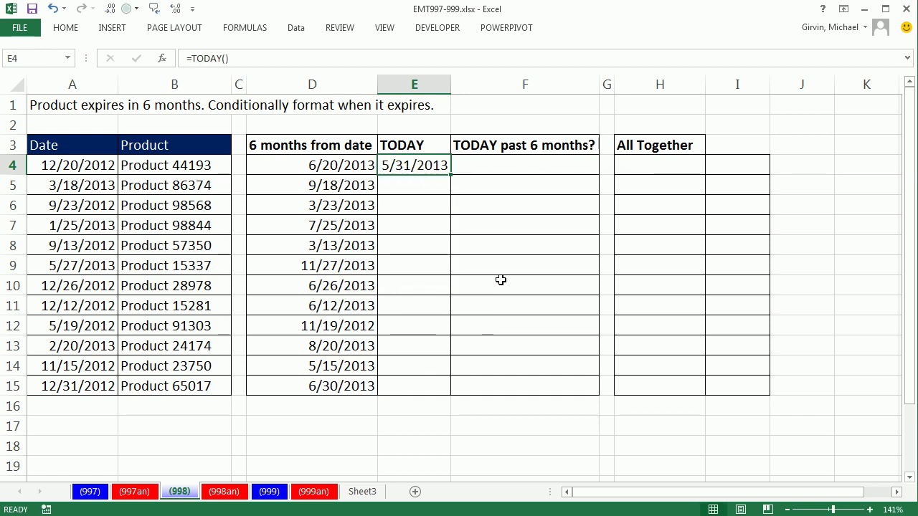
{"action": "double_click", "coordinate": [452, 175]}
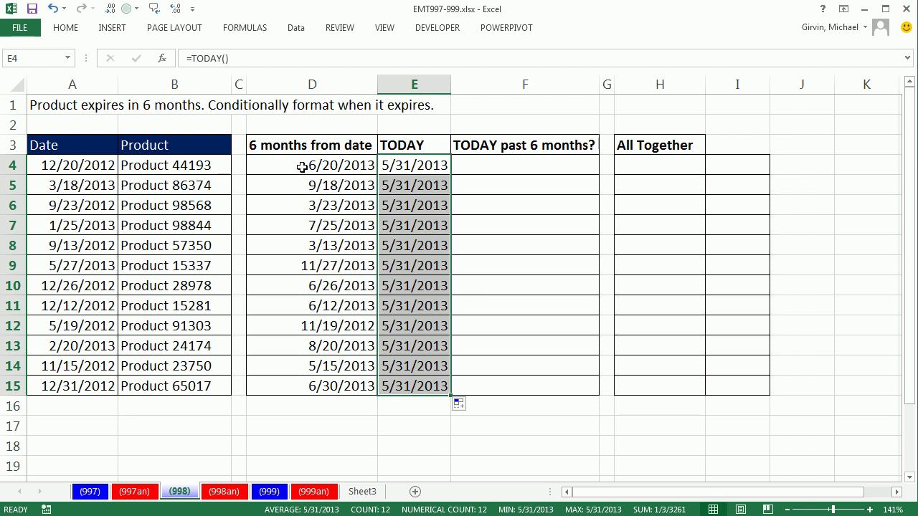
{"action": "left_click_drag", "start_coordinate": [299, 169], "coordinate": [301, 166]}
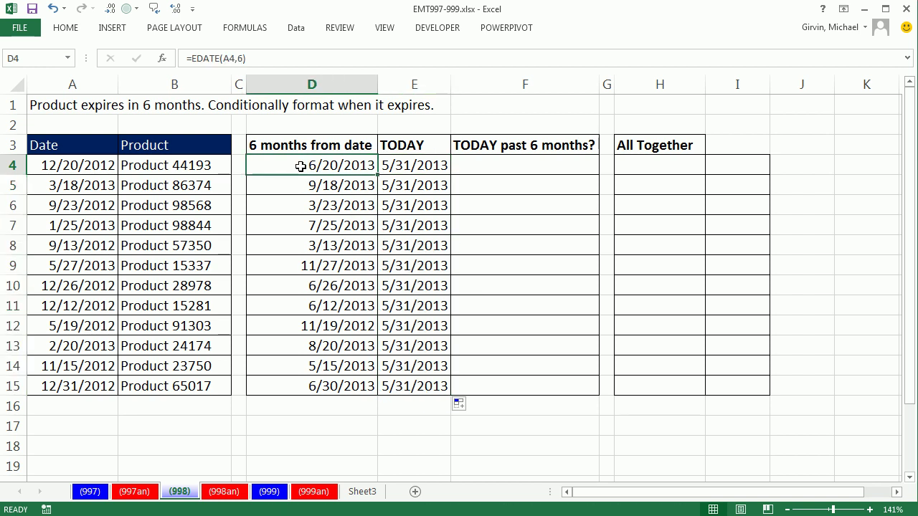
{"action": "left_click", "coordinate": [419, 164]}
{"action": "left_click", "coordinate": [322, 186]}
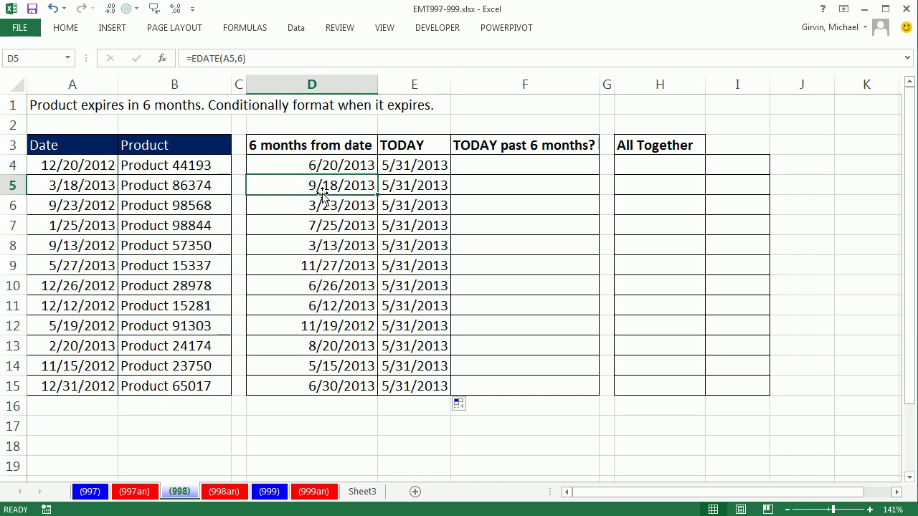
{"action": "left_click", "coordinate": [416, 184]}
{"action": "left_click", "coordinate": [340, 212]}
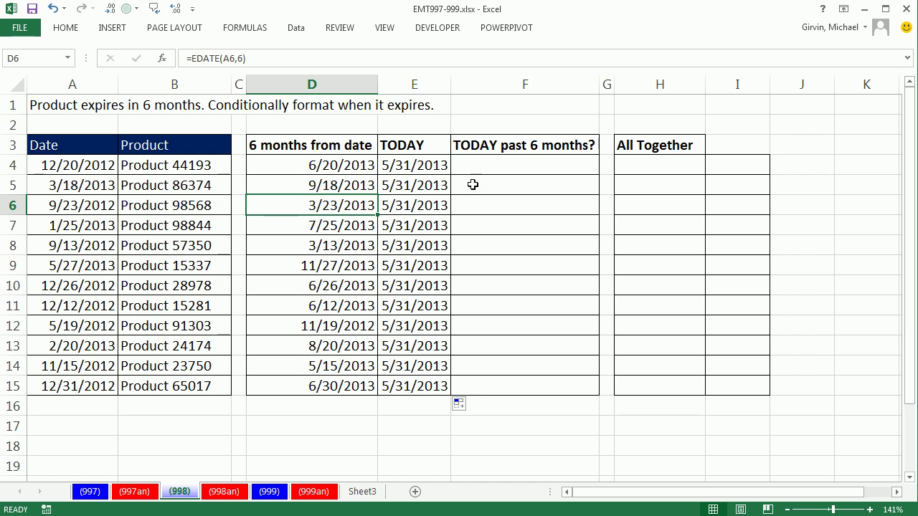
Fill F4:F15 with =E4>D4 to test whether today is past each six-month date.
{"action": "left_click", "coordinate": [486, 167]}
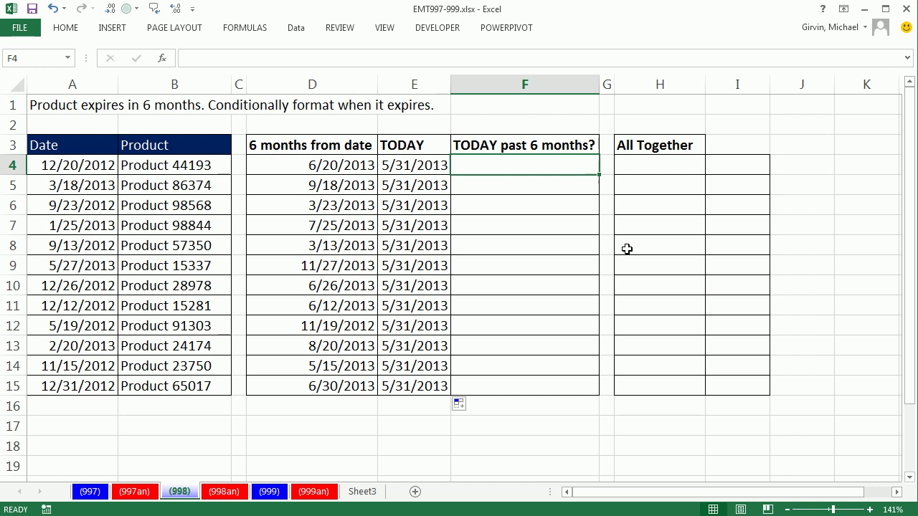
{"action": "type", "text": "="}
{"action": "key", "text": "Left"}
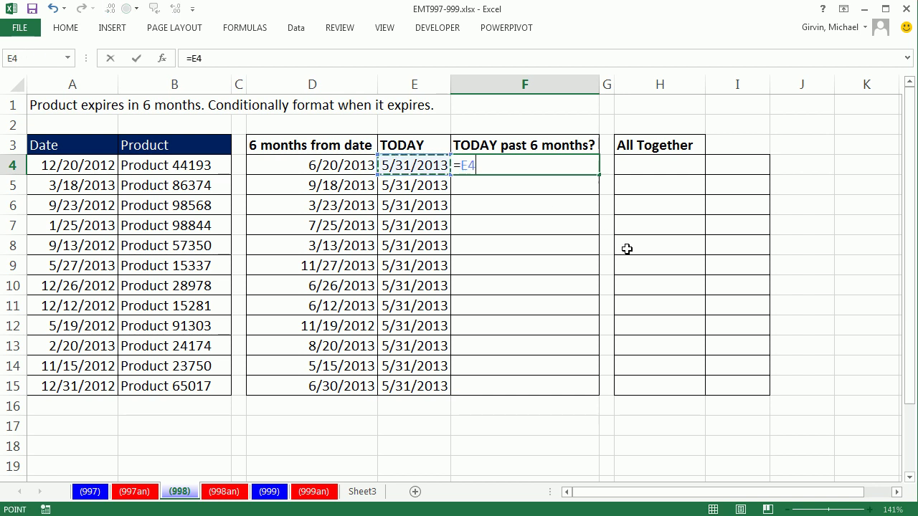
{"action": "type", "text": ">"}
{"action": "left_click", "coordinate": [313, 163]}
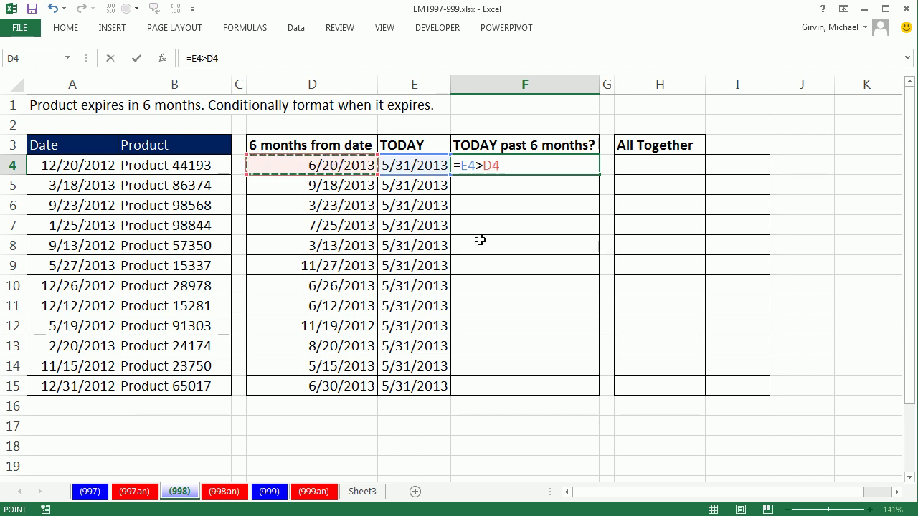
{"action": "key", "text": "ctrl+Return"}
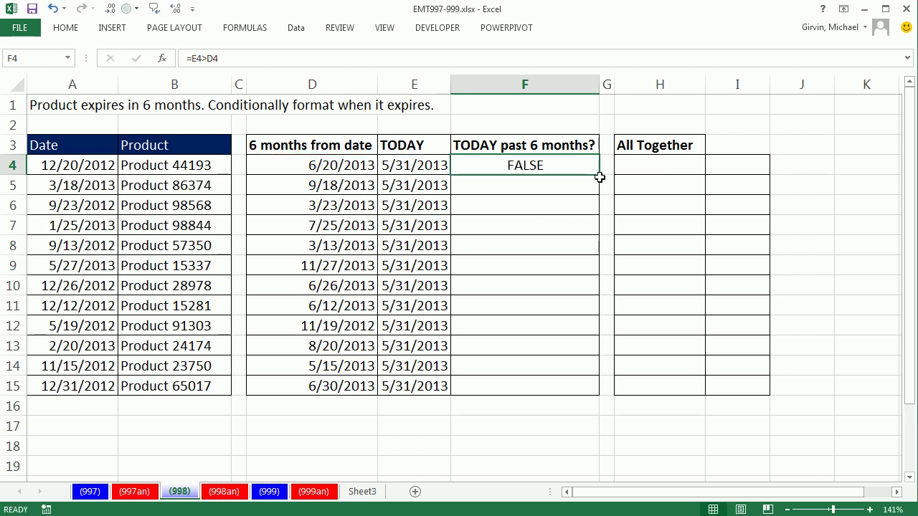
{"action": "double_click", "coordinate": [600, 176]}
{"action": "left_click", "coordinate": [534, 207]}
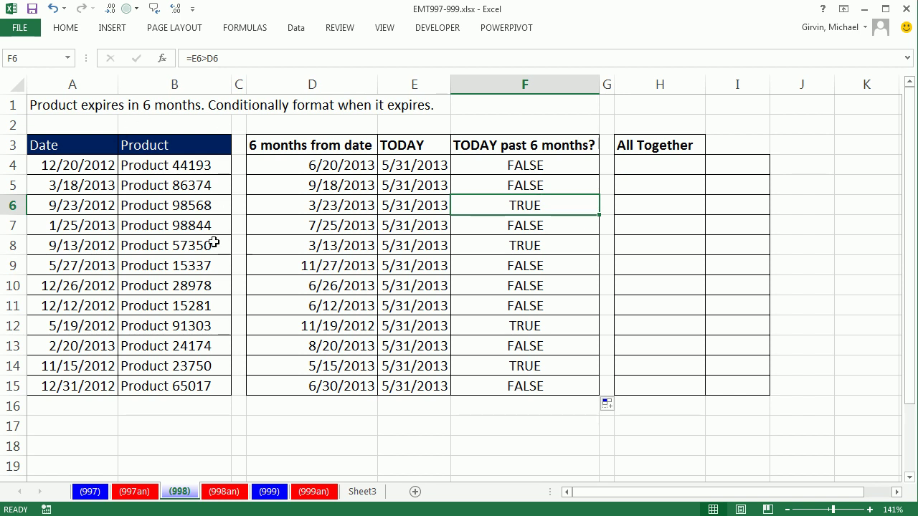
{"action": "left_click_drag", "start_coordinate": [59, 166], "coordinate": [165, 388]}
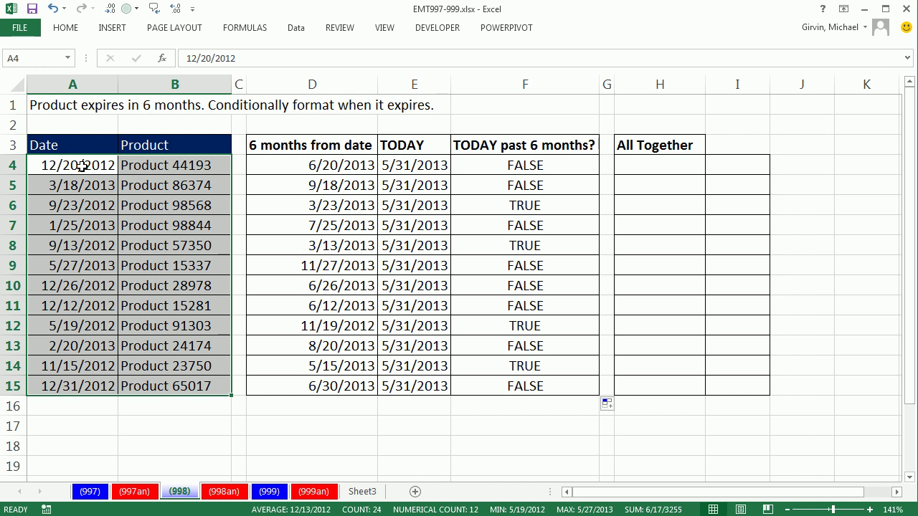
{"action": "mouse_move", "coordinate": [83, 166]}
{"action": "left_mouse_down"}
{"action": "mouse_move", "coordinate": [81, 205]}
{"action": "mouse_move", "coordinate": [83, 166]}
{"action": "left_mouse_up"}
{"action": "left_click", "coordinate": [145, 165]}
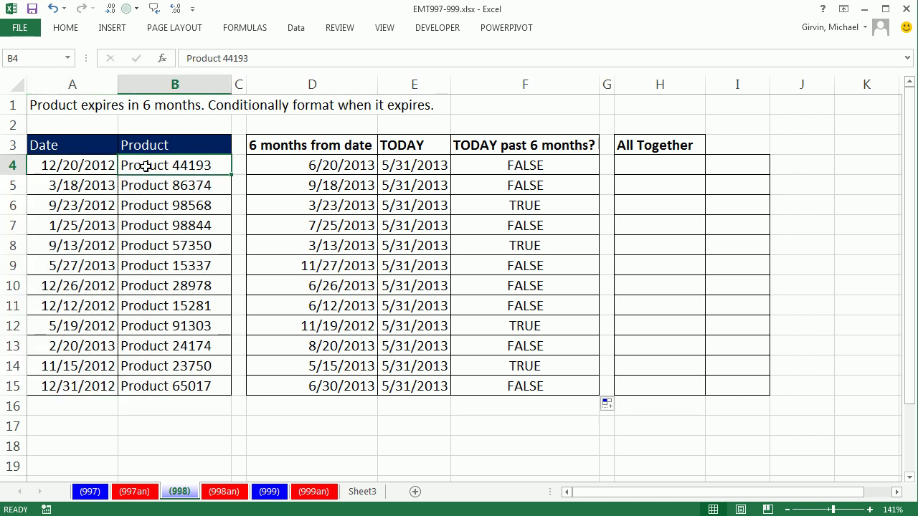
{"action": "left_click", "coordinate": [65, 165]}
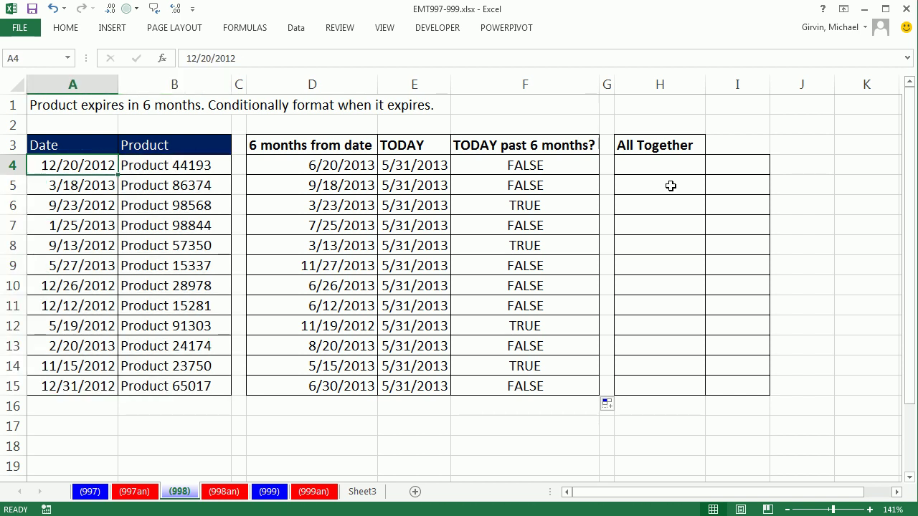
Fill the All Together range H4:I15 with the combined test =TODAY()>EDATE($A4,6), keeping the date column locked.
{"action": "mouse_move", "coordinate": [642, 166]}
{"action": "left_mouse_down"}
{"action": "mouse_move", "coordinate": [731, 273]}
{"action": "mouse_move", "coordinate": [738, 383]}
{"action": "left_mouse_up"}
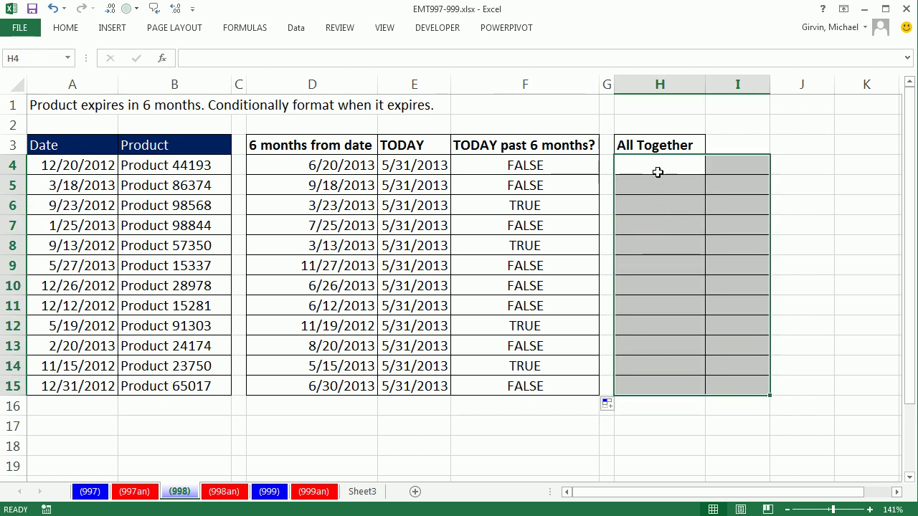
{"action": "type", "text": "=tod"}
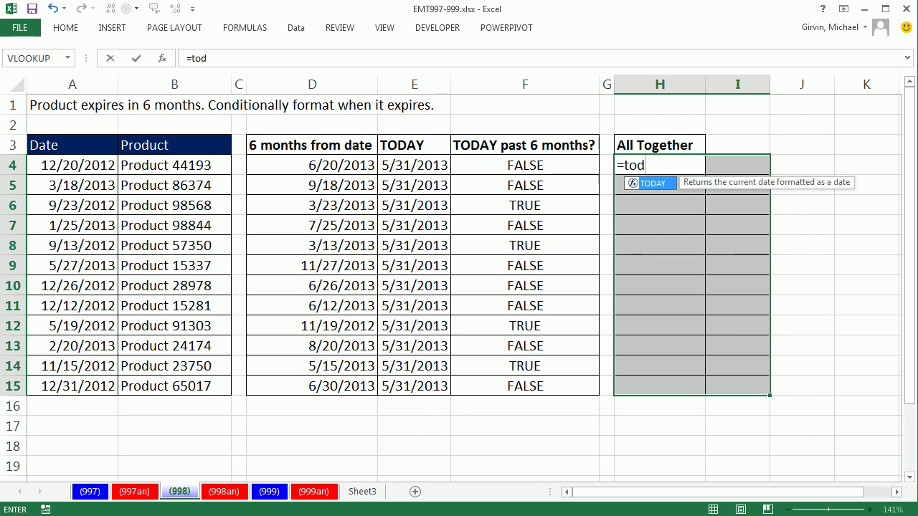
{"action": "key", "text": "Tab"}
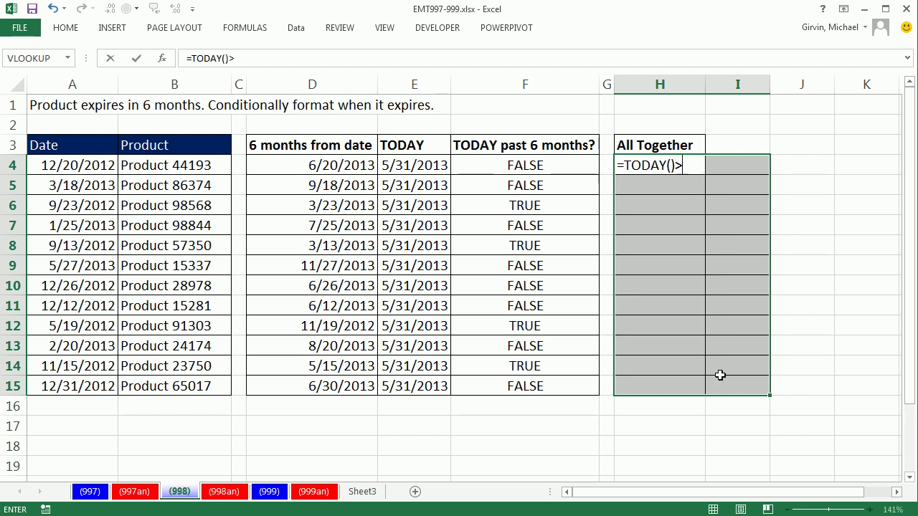
{"action": "type", "text": "edate("}
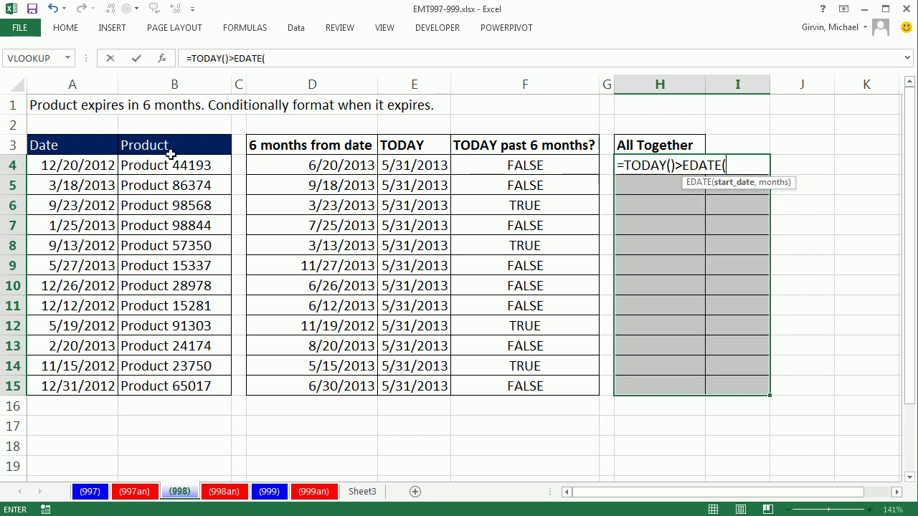
{"action": "left_click", "coordinate": [73, 170]}
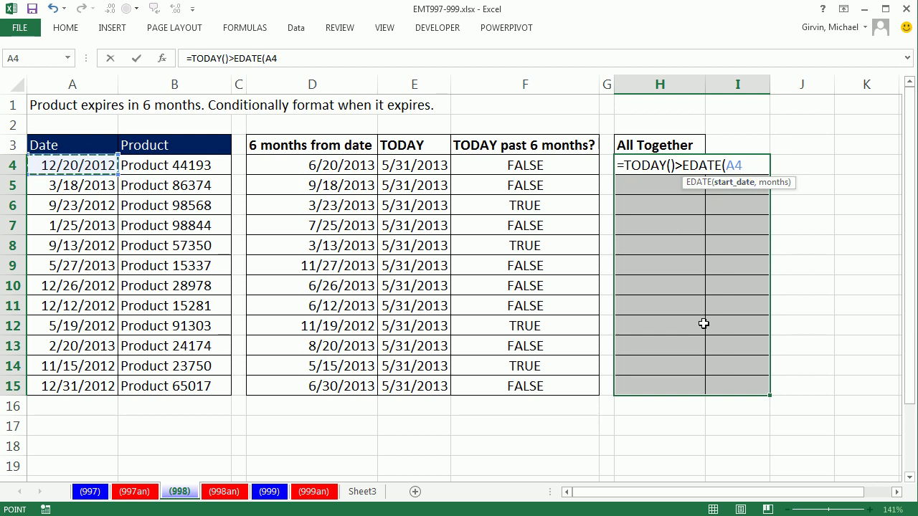
{"action": "key", "text": "F4"}
{"action": "key", "text": "F4"}
{"action": "key", "text": "F4"}
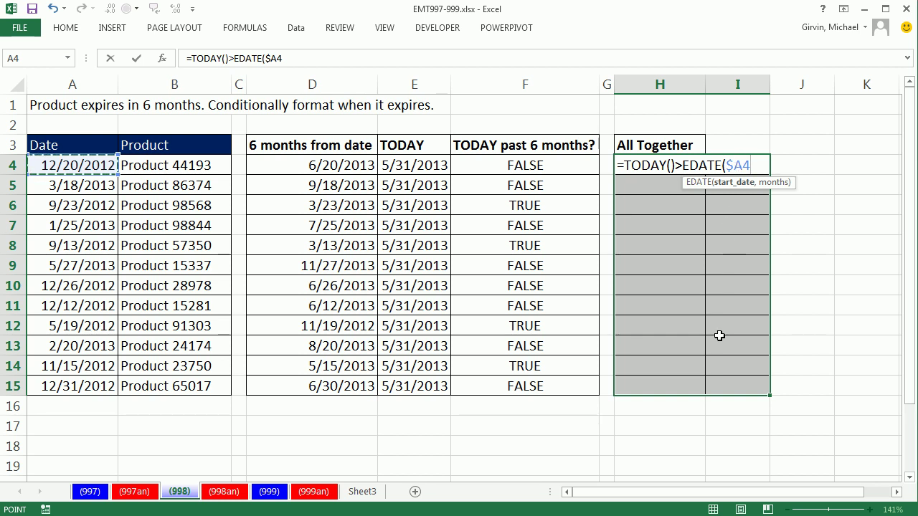
{"action": "type", "text": ",6)"}
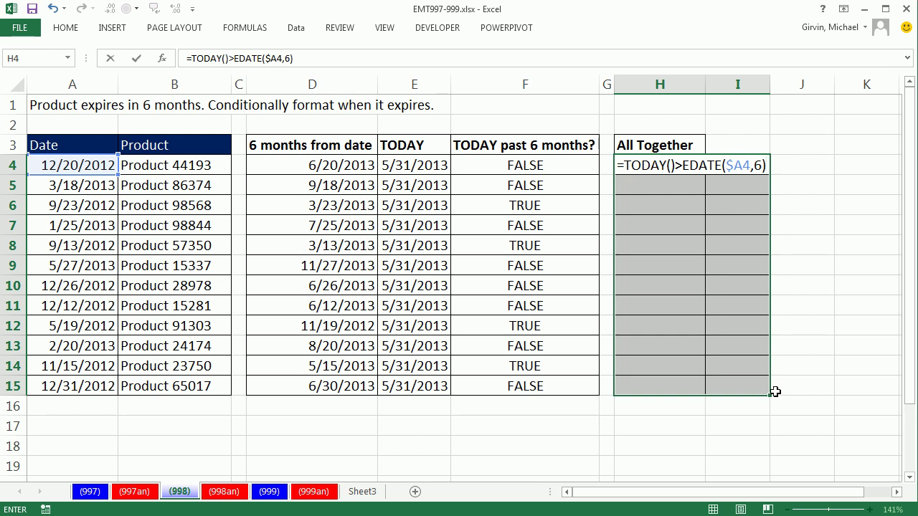
{"action": "key", "text": "ctrl+Return"}
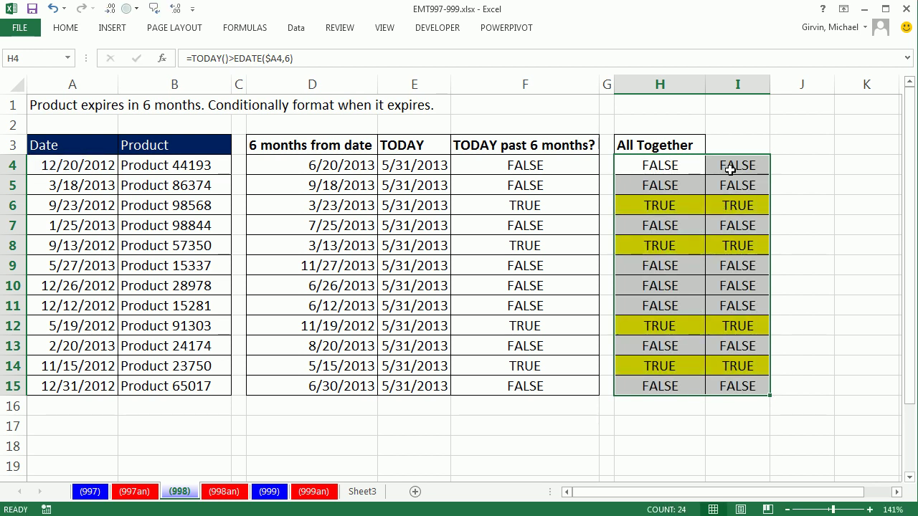
Check the cell references in the All Together formulas in H4:I5, comparing the locked date column across columns and rows.
{"action": "double_click", "coordinate": [732, 167]}
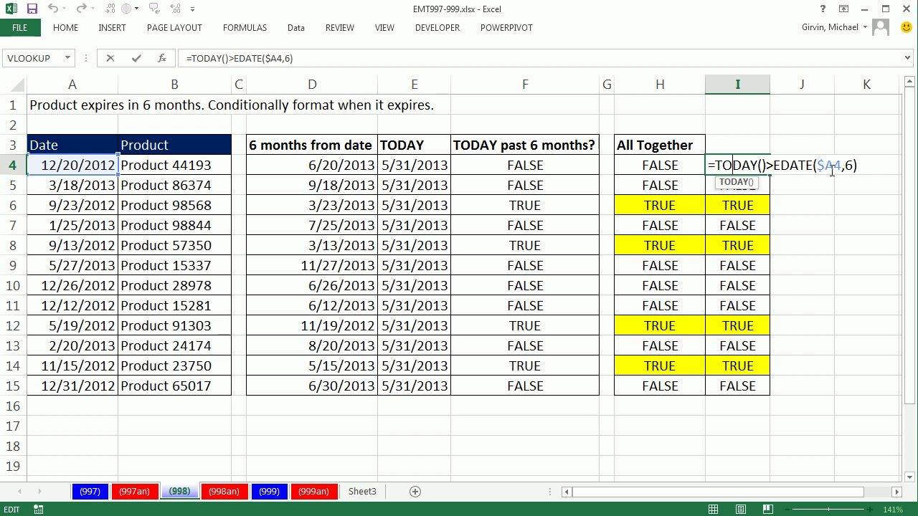
{"action": "key", "text": "Escape"}
{"action": "double_click", "coordinate": [670, 185]}
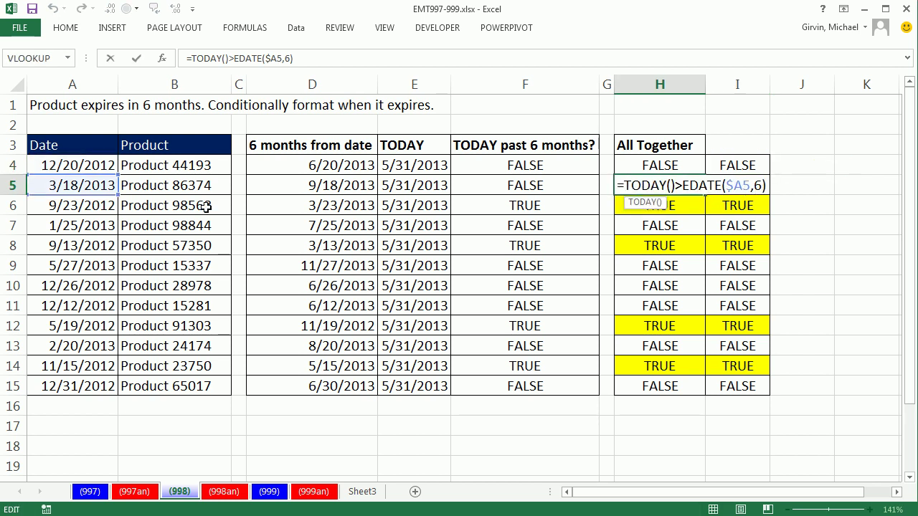
{"action": "key", "text": "Escape"}
{"action": "double_click", "coordinate": [745, 185]}
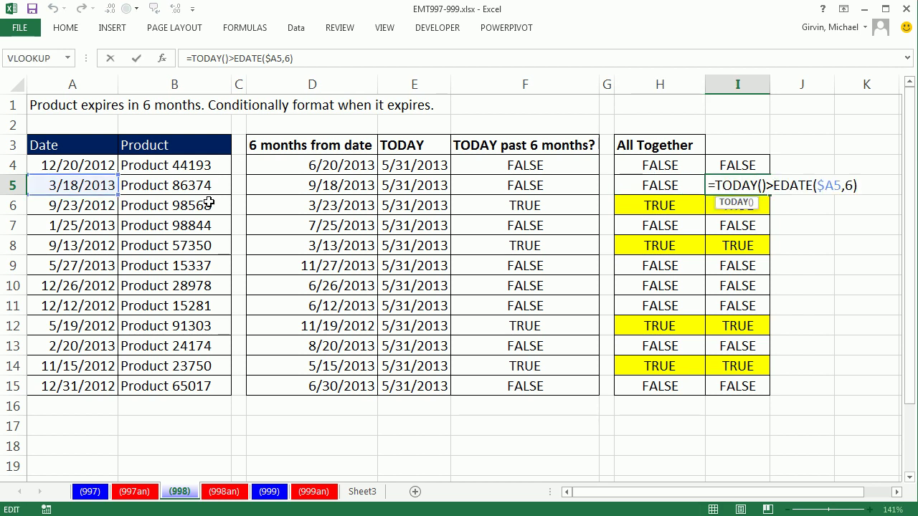
{"action": "key", "text": "Escape"}
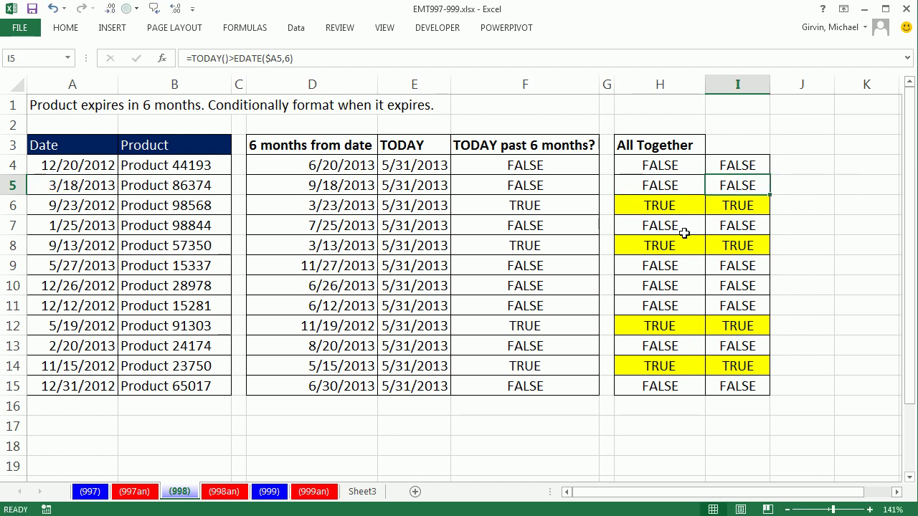
{"action": "left_click", "coordinate": [652, 168]}
{"action": "double_click", "coordinate": [652, 168]}
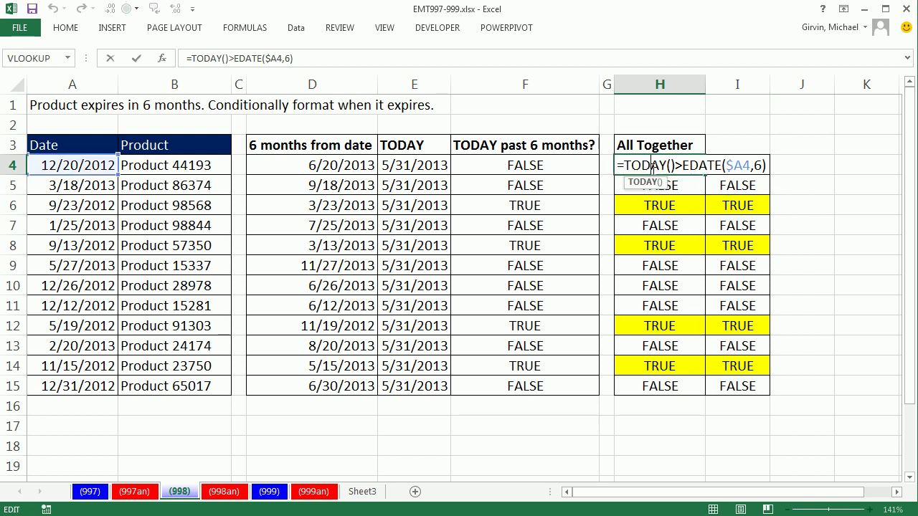
{"action": "key", "text": "Escape"}
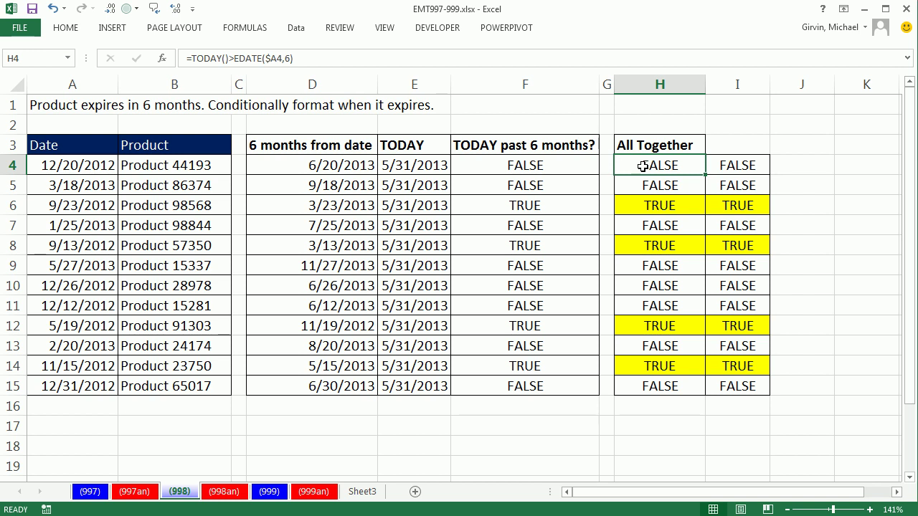
Copy the formula text =TODAY()>EDATE($A4,6) from H4 and select the Date and Product records in A4:B15.
{"action": "double_click", "coordinate": [643, 166]}
{"action": "left_click_drag", "start_coordinate": [617, 165], "coordinate": [812, 177]}
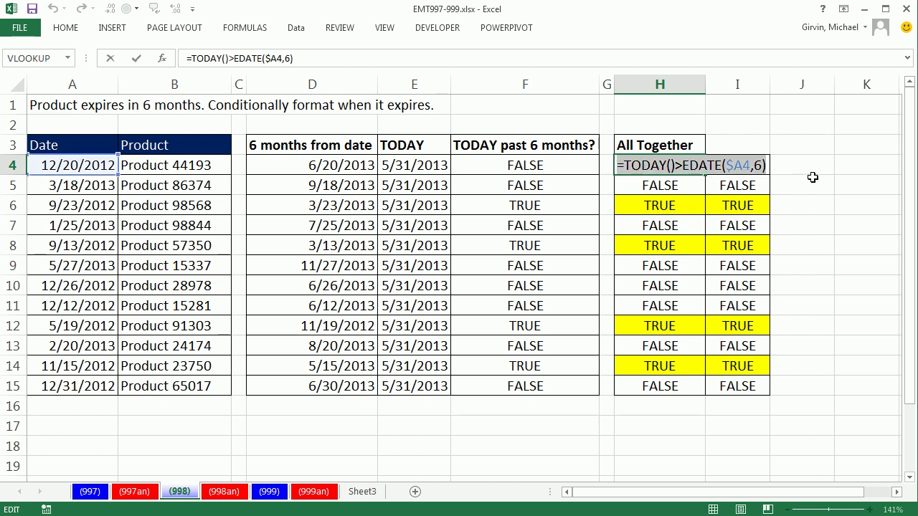
{"action": "key", "text": "Escape"}
{"action": "left_click_drag", "start_coordinate": [45, 165], "coordinate": [180, 388]}
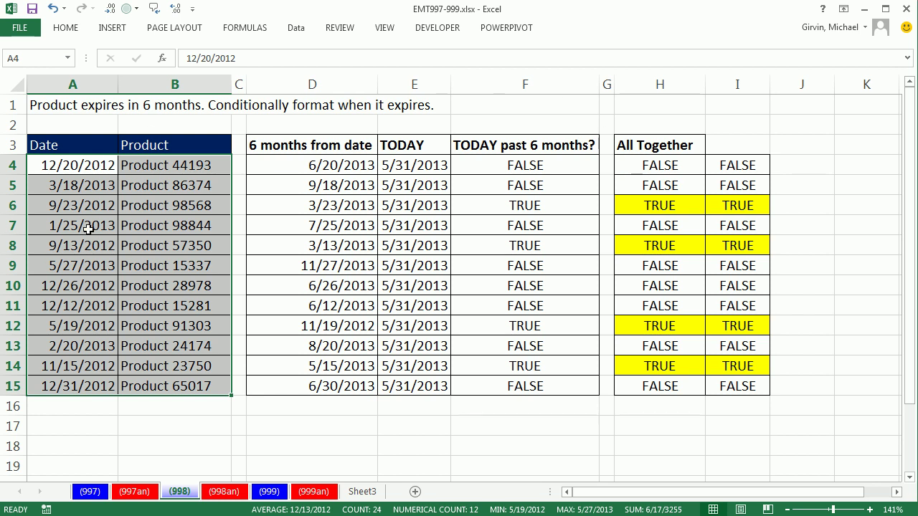
{"action": "left_click", "coordinate": [66, 31]}
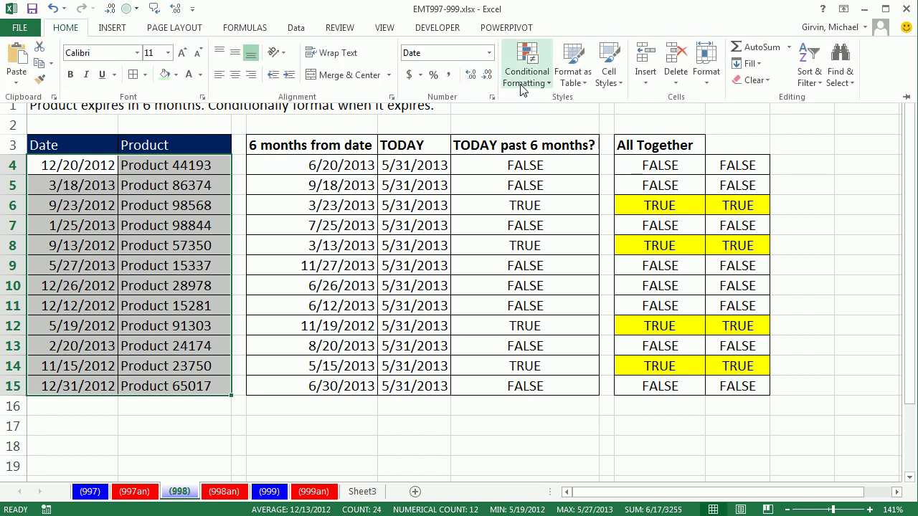
{"action": "left_click", "coordinate": [543, 85]}
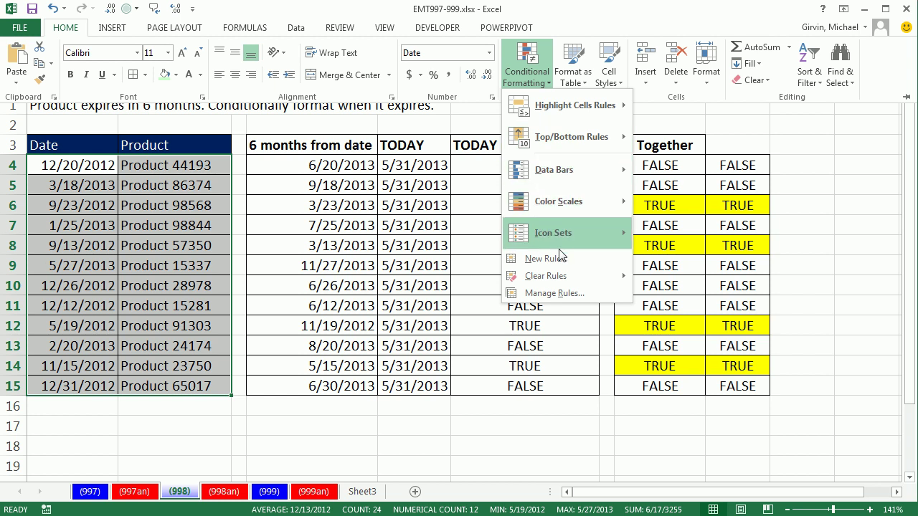
{"action": "left_click", "coordinate": [503, 266]}
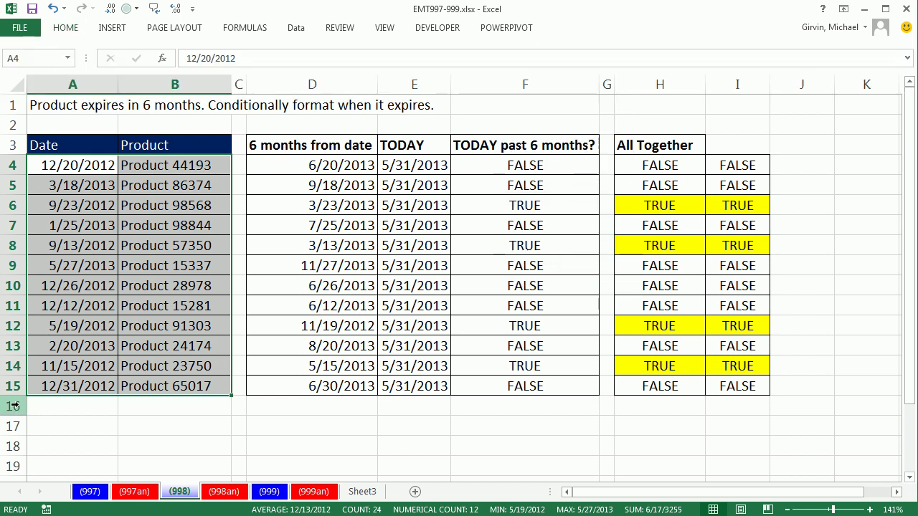
{"action": "key", "text": "alt"}
{"action": "key", "text": "o"}
{"action": "key", "text": "d"}
{"action": "key", "text": "alt+n"}
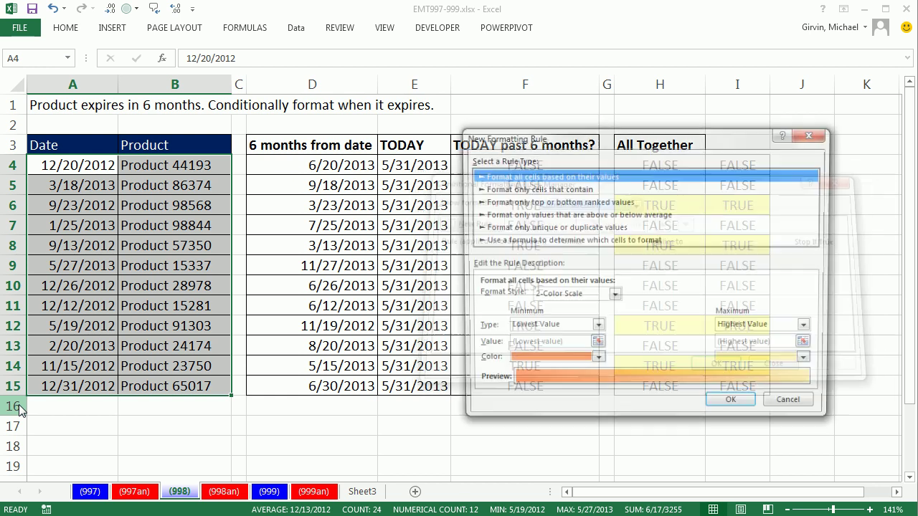
{"action": "key", "text": "Escape"}
{"action": "key", "text": "Escape"}
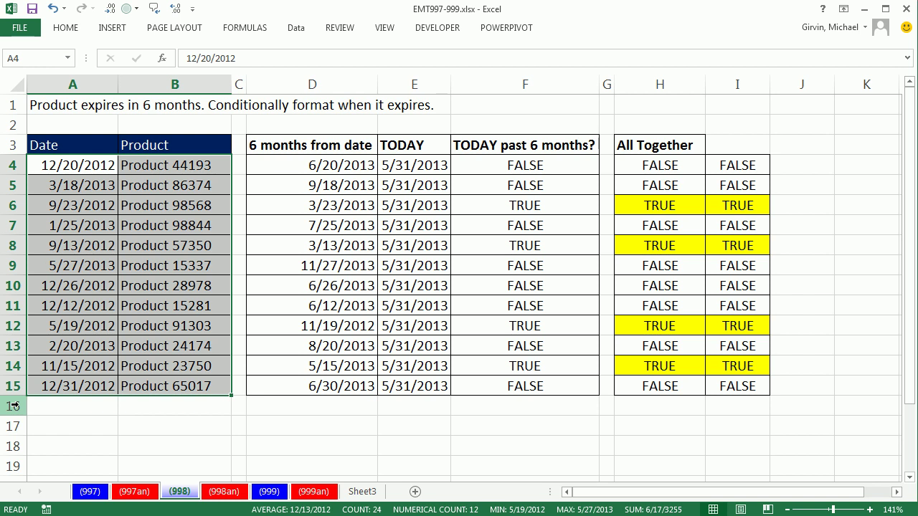
{"action": "key", "text": "alt"}
{"action": "key", "text": "h"}
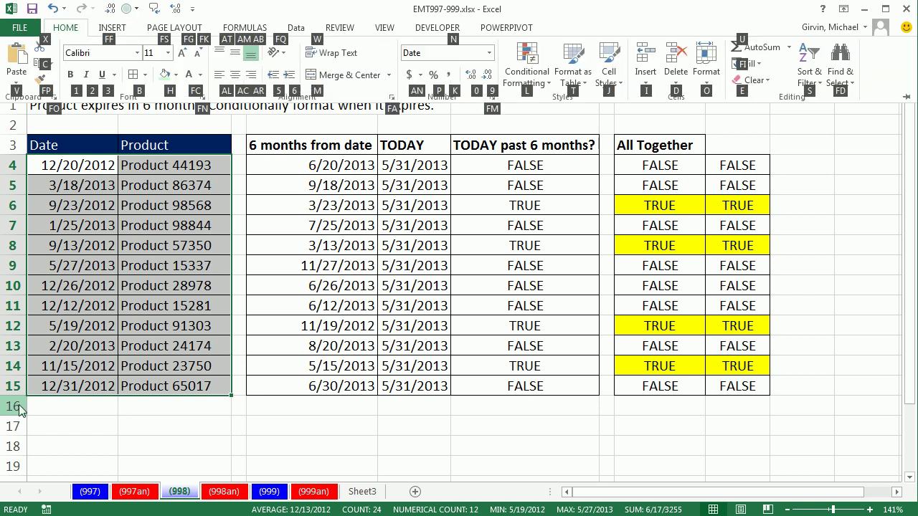
{"action": "key", "text": "l"}
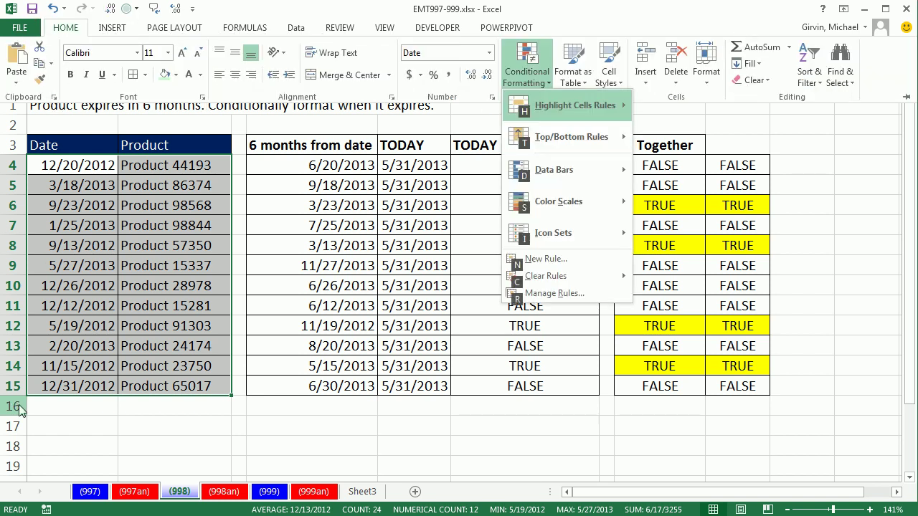
{"action": "key", "text": "n"}
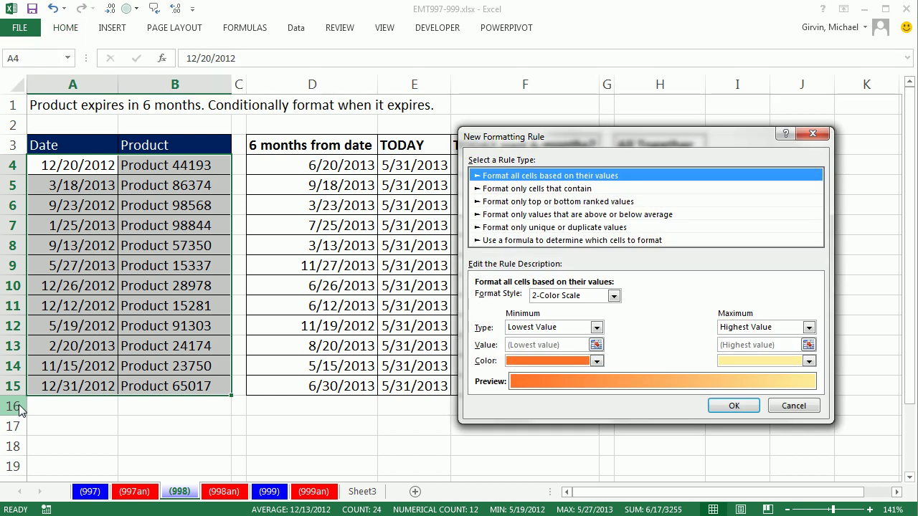
{"action": "key", "text": "Escape"}
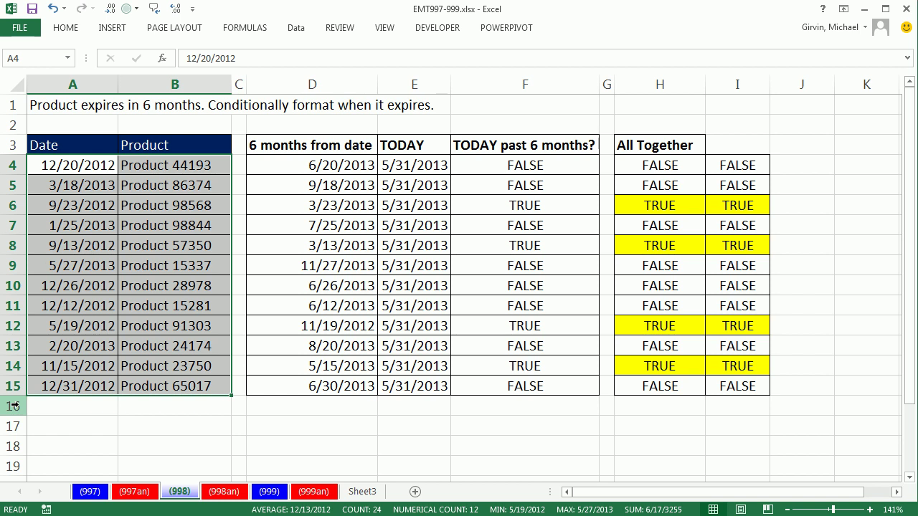
Start a new formula-based conditional formatting rule for A4:B15 and paste in =TODAY()>EDATE($A4,6) as its condition.
{"action": "key", "text": "alt+h"}
{"action": "key", "text": "l"}
{"action": "key", "text": "n"}
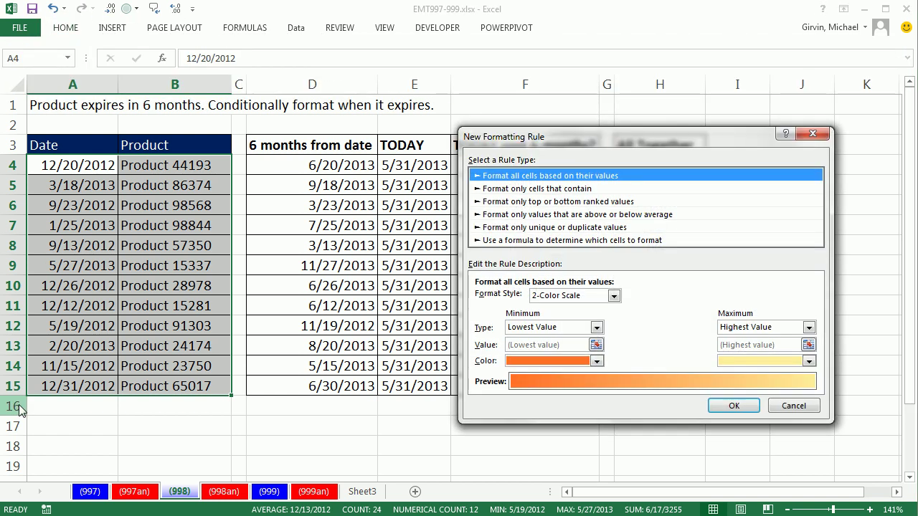
{"action": "key", "text": "Down"}
{"action": "key", "text": "Down"}
{"action": "key", "text": "Down"}
{"action": "key", "text": "Down"}
{"action": "key", "text": "Down"}
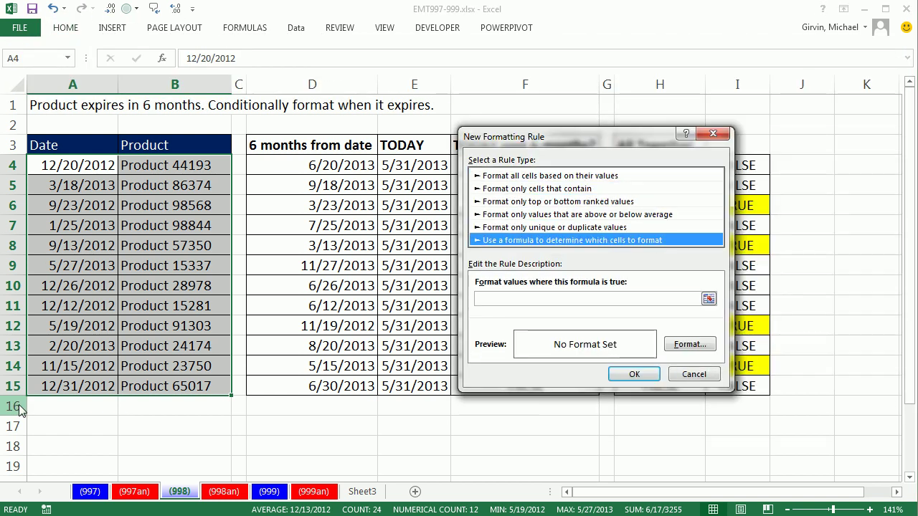
{"action": "key", "text": "Tab"}
{"action": "key", "text": "ctrl+v"}
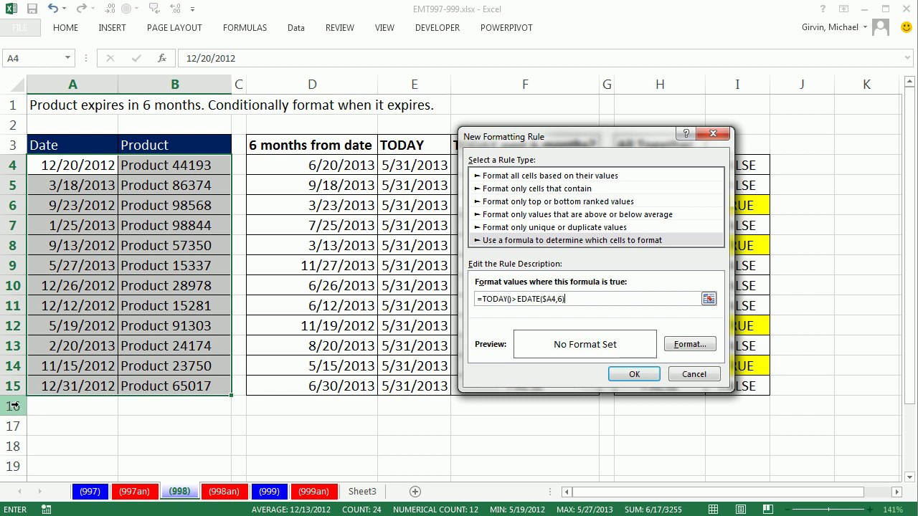
Give the new formatting rule a yellow fill and apply it to the Date and Product records.
{"action": "left_click", "coordinate": [691, 346]}
{"action": "left_click", "coordinate": [517, 241]}
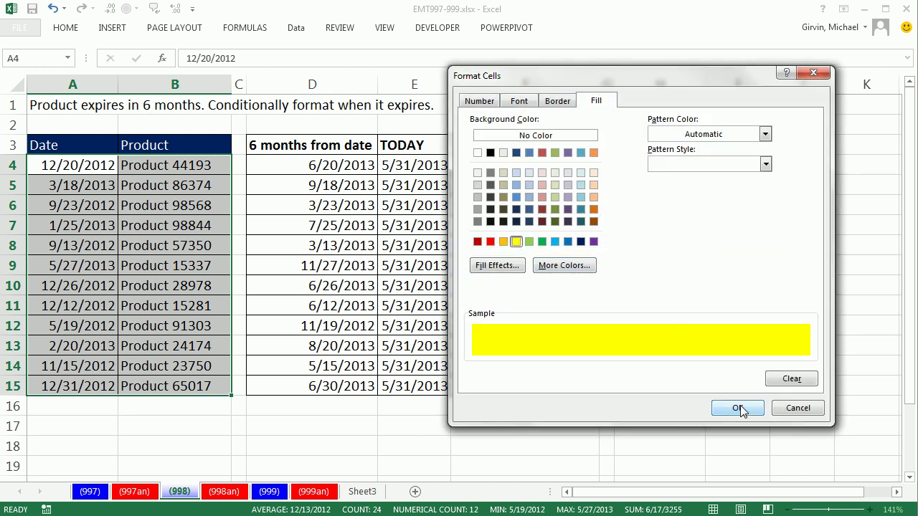
{"action": "left_click", "coordinate": [739, 408]}
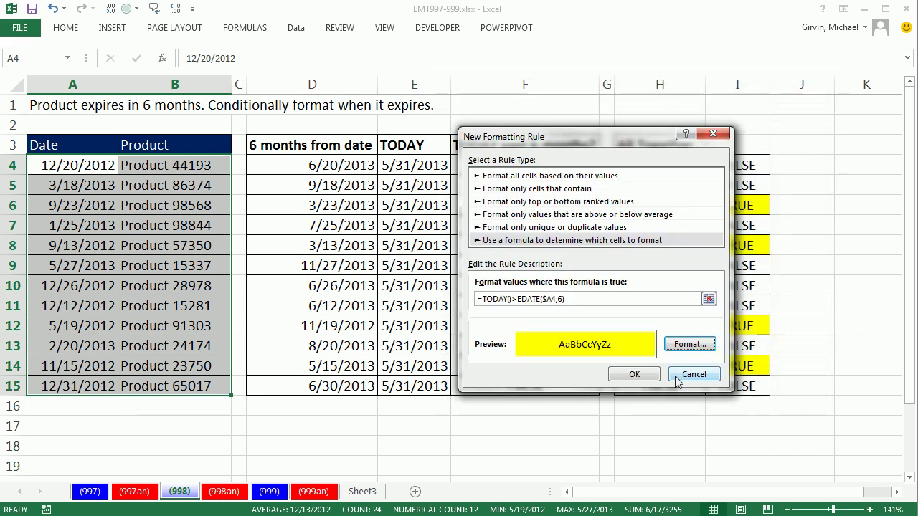
{"action": "left_click", "coordinate": [630, 376]}
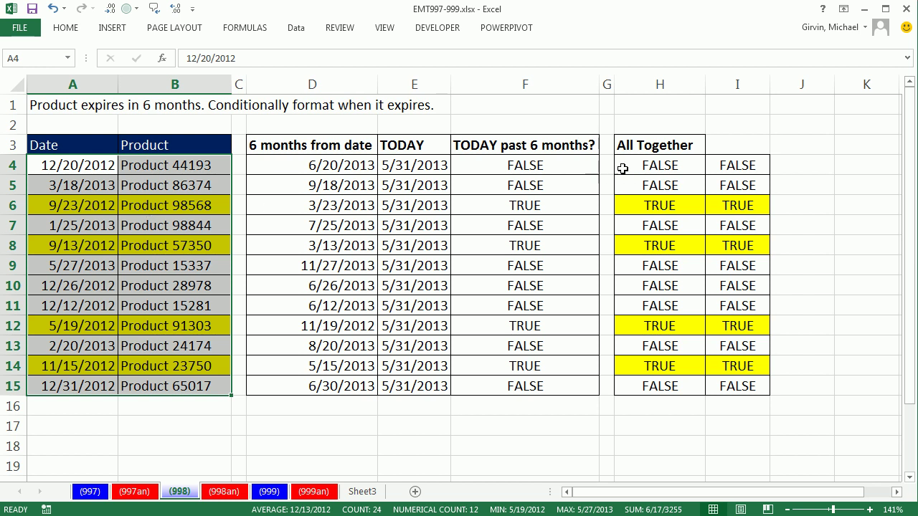
Review the combined expiry formula in H4 without changing it.
{"action": "double_click", "coordinate": [625, 166]}
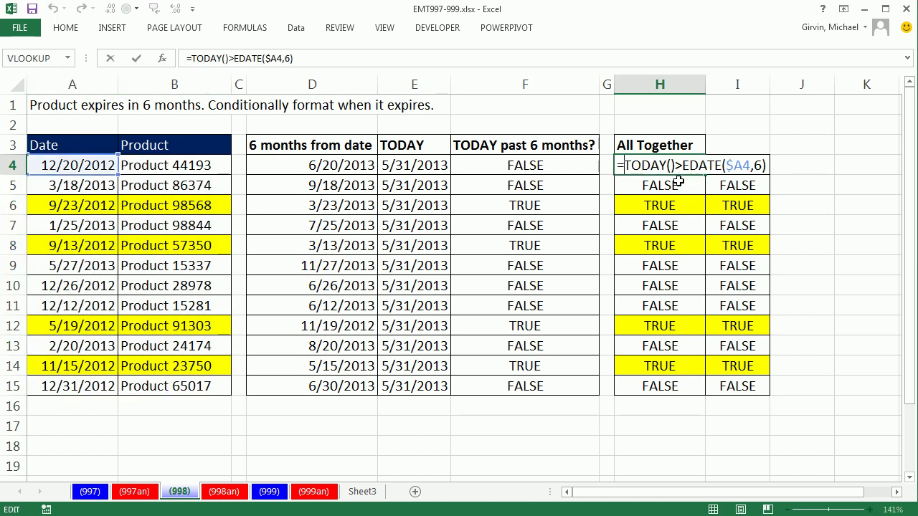
{"action": "key", "text": "Escape"}
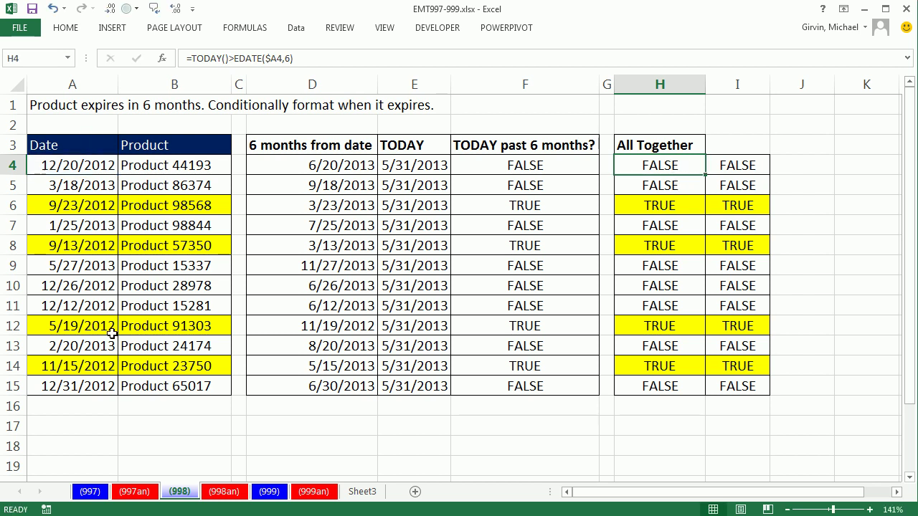